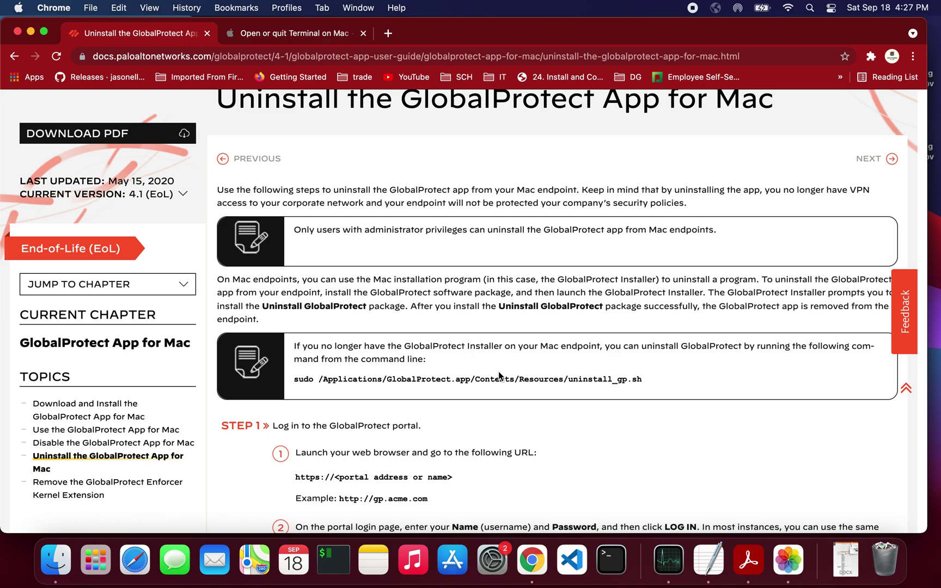
{"action": "scroll", "coordinate": [499, 375], "scroll_direction": "down", "scroll_amount": 1}
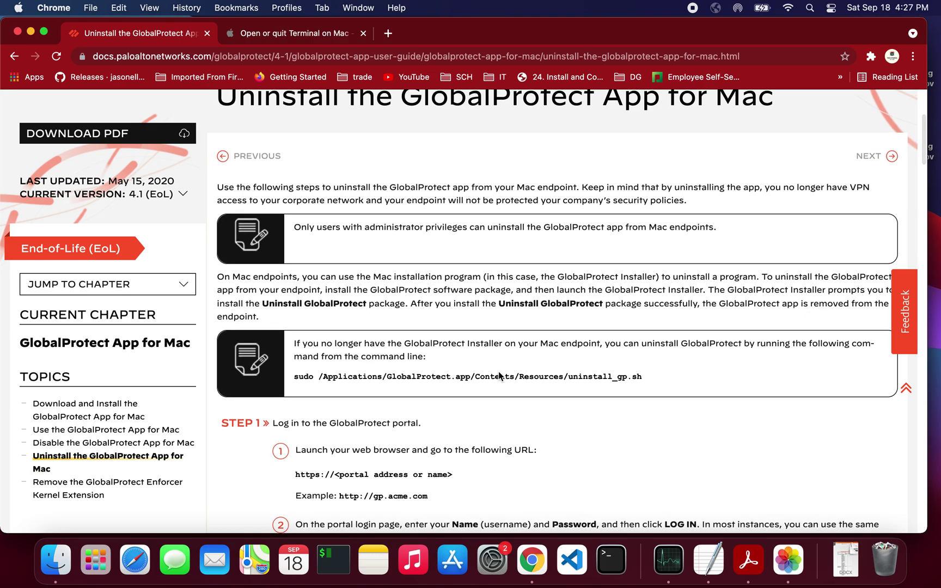
{"action": "scroll", "coordinate": [499, 375], "scroll_direction": "up", "scroll_amount": 1}
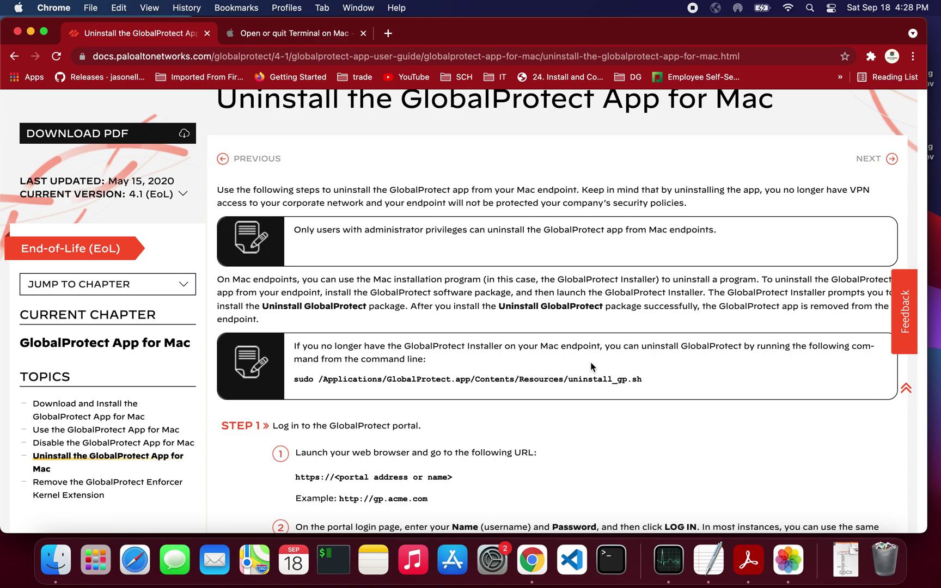
Browse Apple's Terminal guide for Catalina and Big Sur, then return to the GlobalProtect instructions.
{"action": "left_click", "coordinate": [367, 58]}
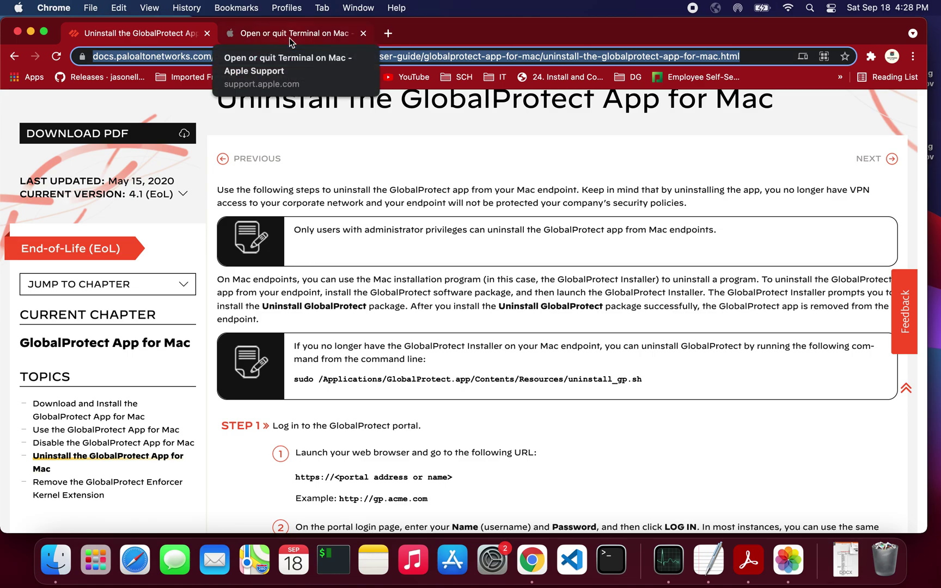
{"action": "left_click", "coordinate": [289, 37]}
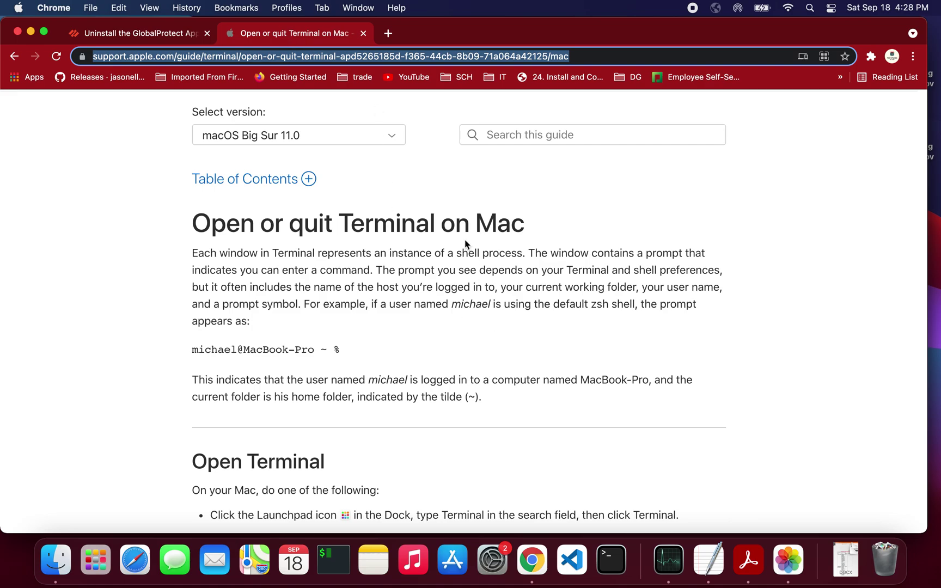
{"action": "left_click", "coordinate": [356, 141]}
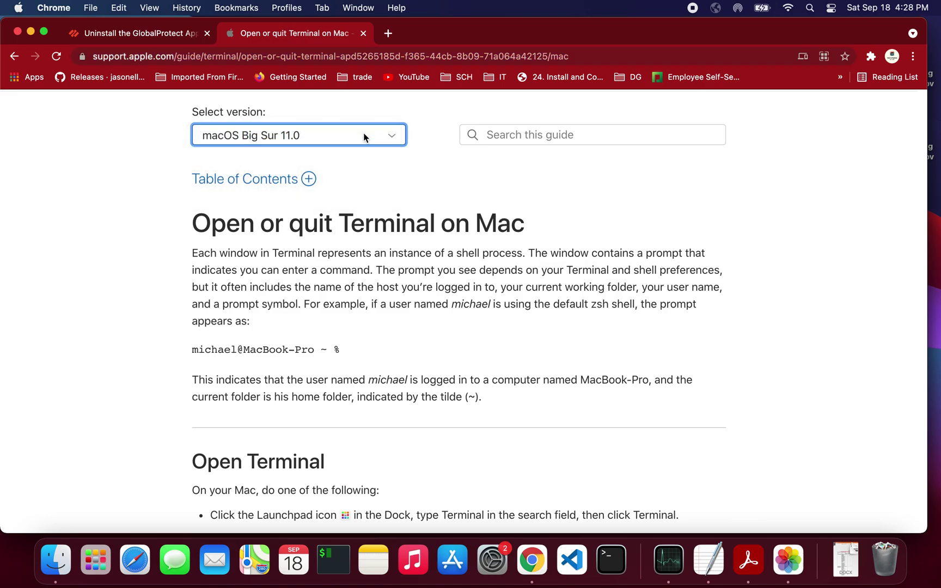
{"action": "left_click", "coordinate": [360, 133]}
{"action": "left_click", "coordinate": [339, 123]}
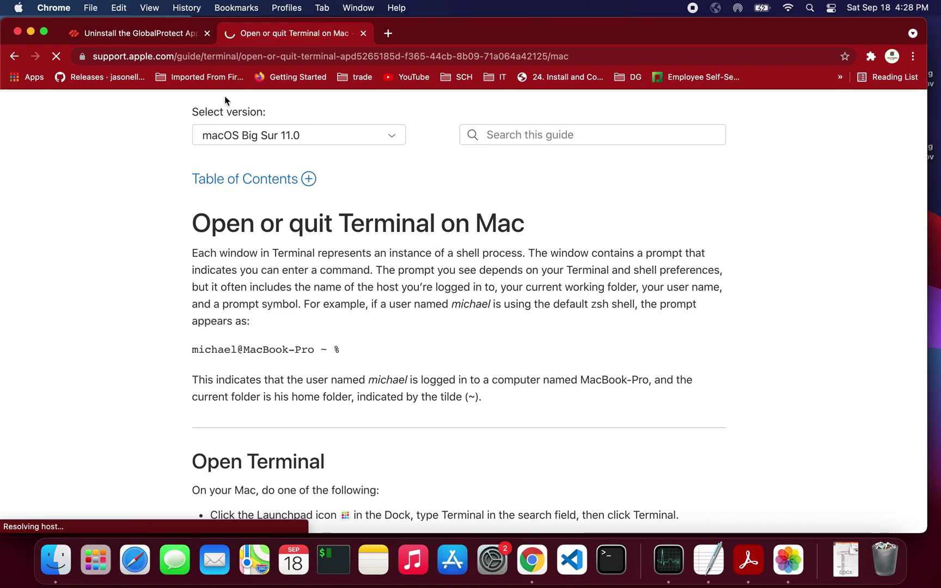
{"action": "left_click", "coordinate": [137, 33]}
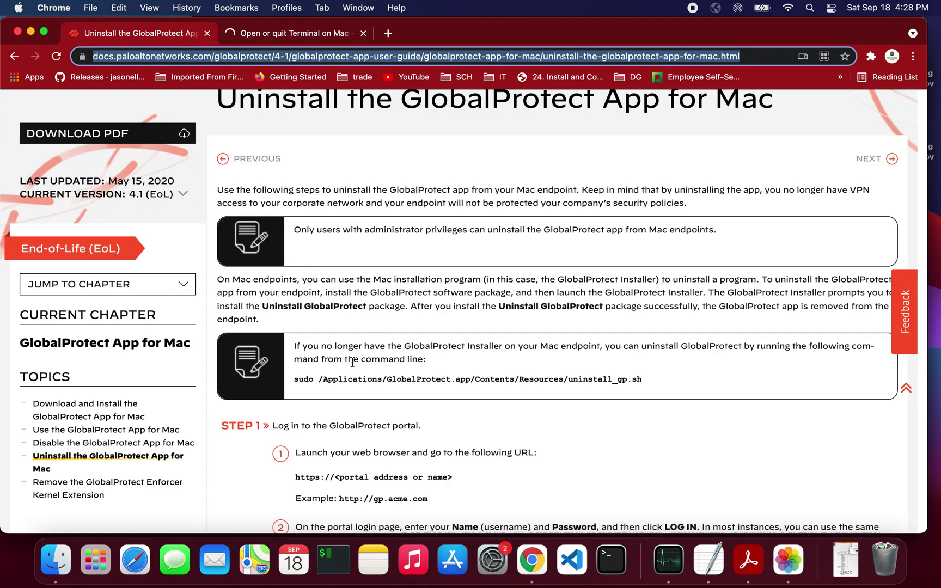
{"action": "scroll", "coordinate": [345, 293], "scroll_direction": "down", "scroll_amount": 3}
{"action": "scroll", "coordinate": [345, 293], "scroll_direction": "up", "scroll_amount": 5}
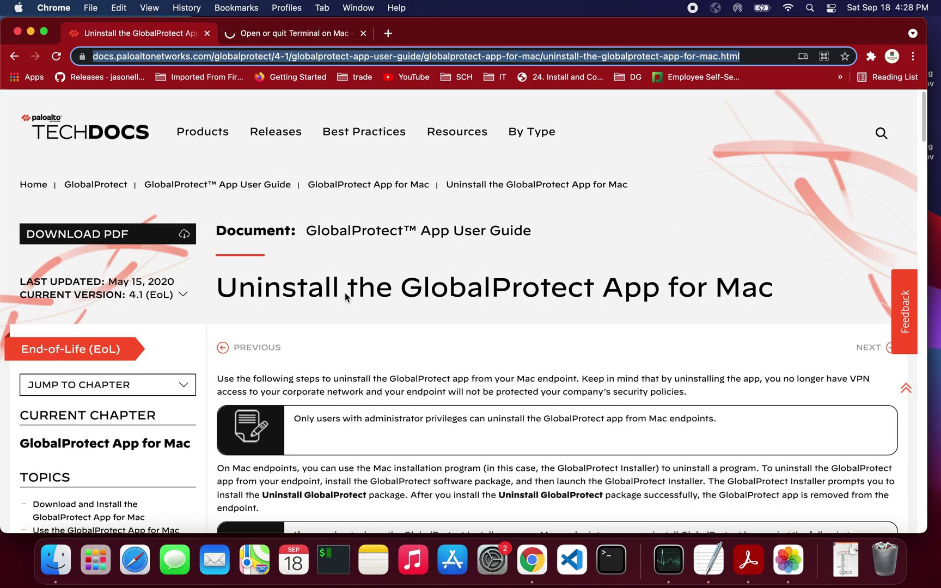
{"action": "scroll", "coordinate": [345, 292], "scroll_direction": "down", "scroll_amount": 2}
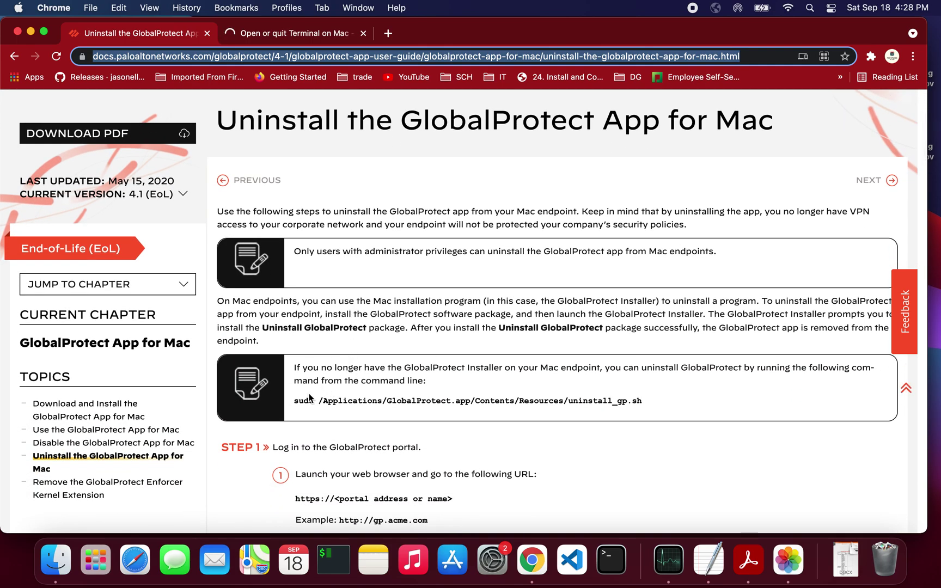
Select the sudo uninstall_gp.sh line in the Palo Alto guide and copy it.
{"action": "left_click_drag", "start_coordinate": [295, 401], "coordinate": [637, 406]}
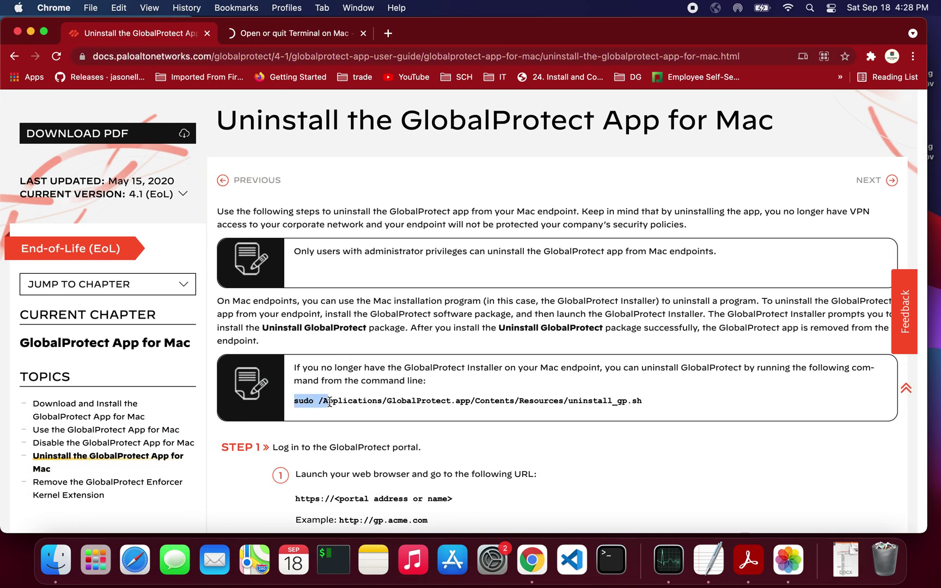
{"action": "right_click", "coordinate": [639, 404]}
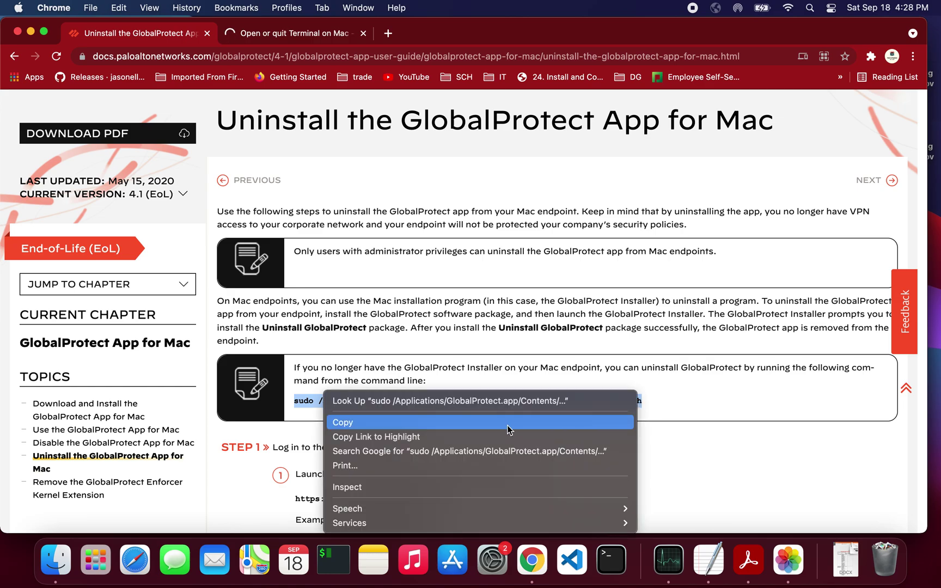
{"action": "left_click", "coordinate": [491, 423]}
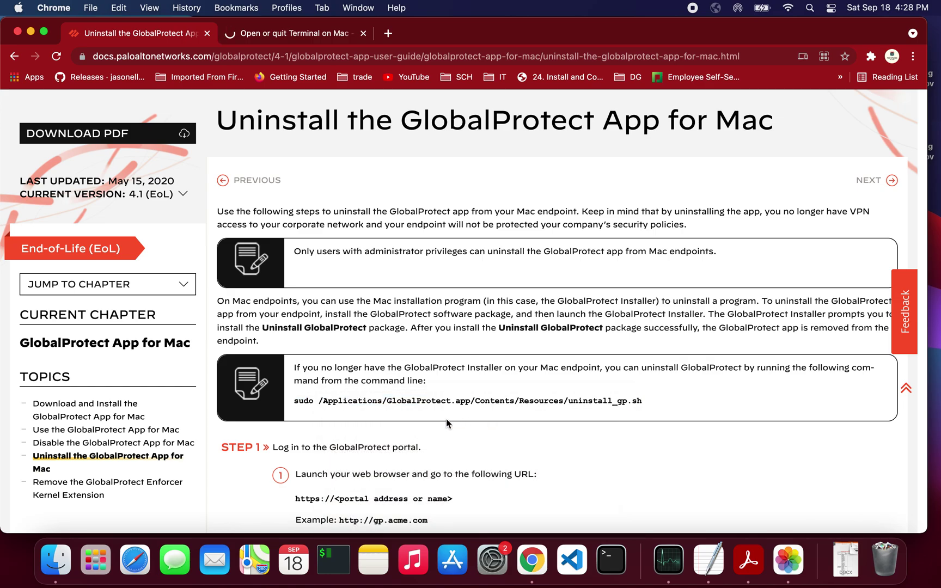
Launch Terminal from Launchpad's Other folder to get a zsh prompt.
{"action": "left_click", "coordinate": [97, 560]}
{"action": "left_click", "coordinate": [164, 500]}
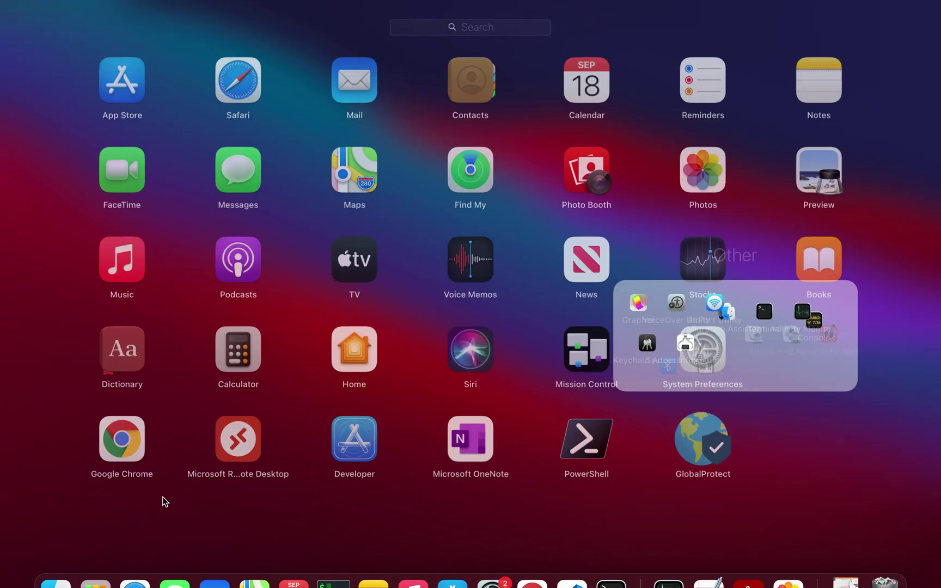
{"action": "left_click", "coordinate": [823, 351]}
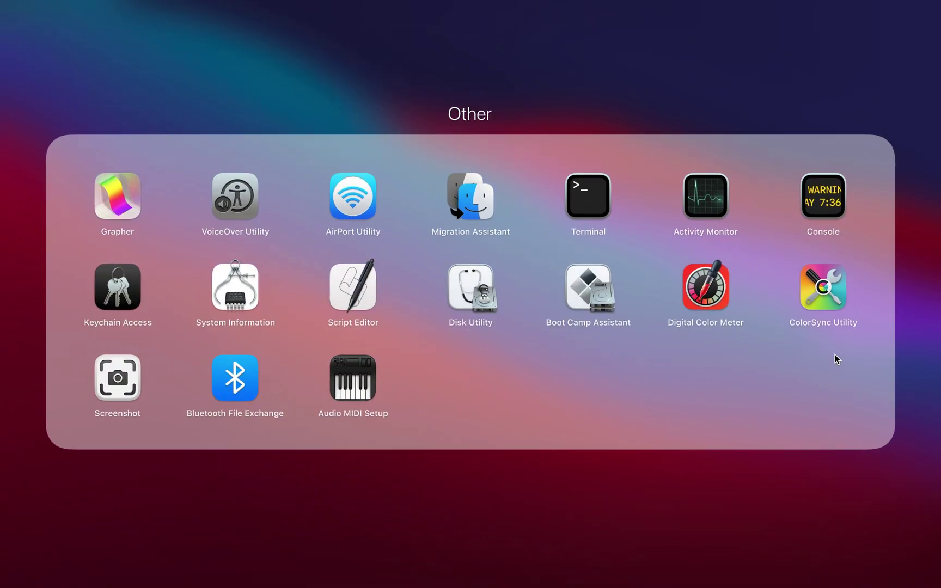
{"action": "left_click", "coordinate": [812, 492]}
{"action": "left_click", "coordinate": [821, 353]}
{"action": "left_click", "coordinate": [599, 193]}
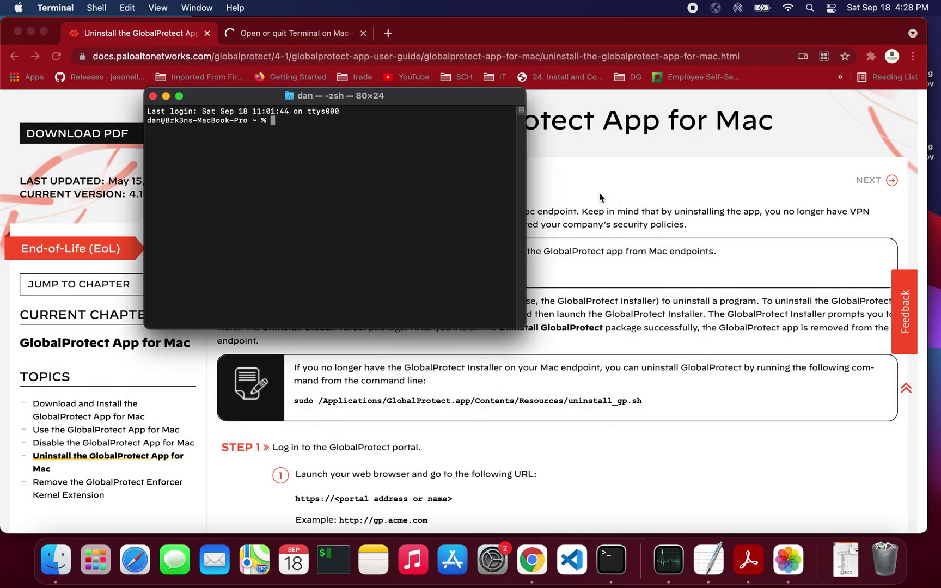
Paste and run the sudo uninstall_gp.sh command, entering the administrator password.
{"action": "right_click", "coordinate": [320, 131]}
{"action": "left_click", "coordinate": [273, 123]}
{"action": "right_click", "coordinate": [276, 121]}
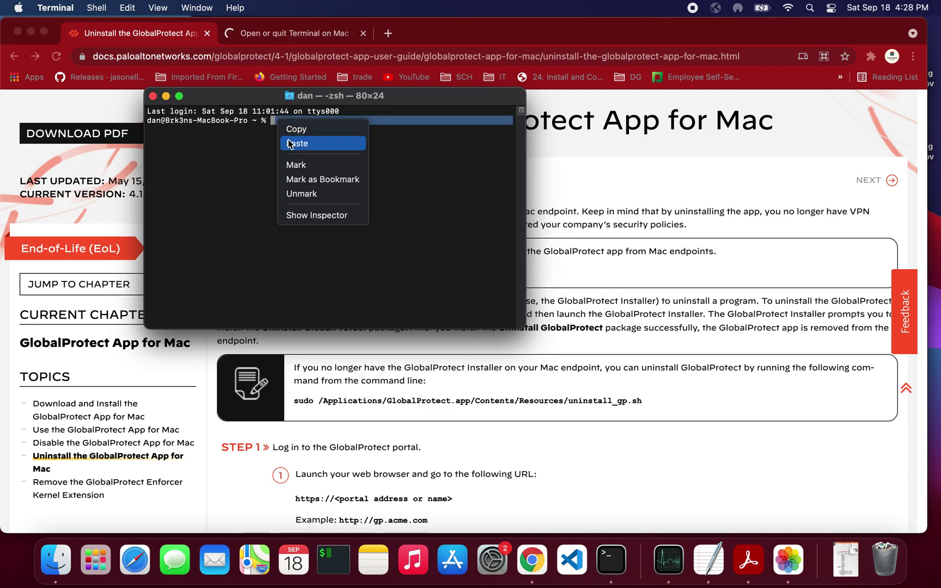
{"action": "left_click", "coordinate": [289, 142]}
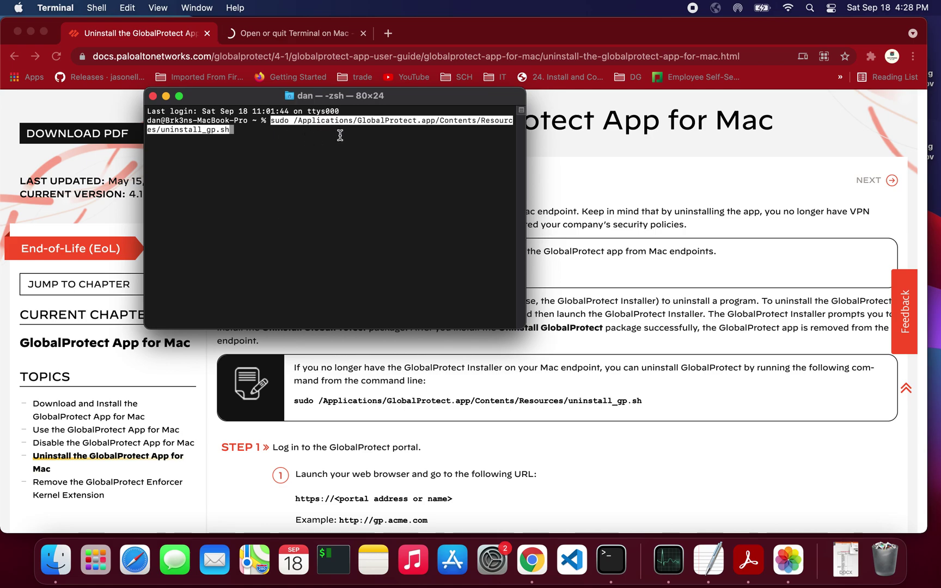
{"action": "key", "text": "Return"}
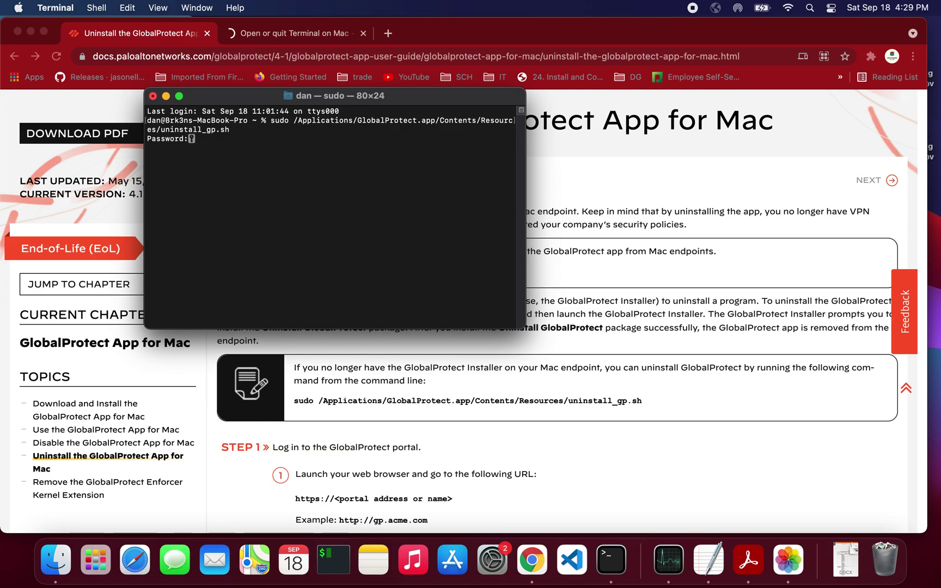
{"action": "key", "text": "Return"}
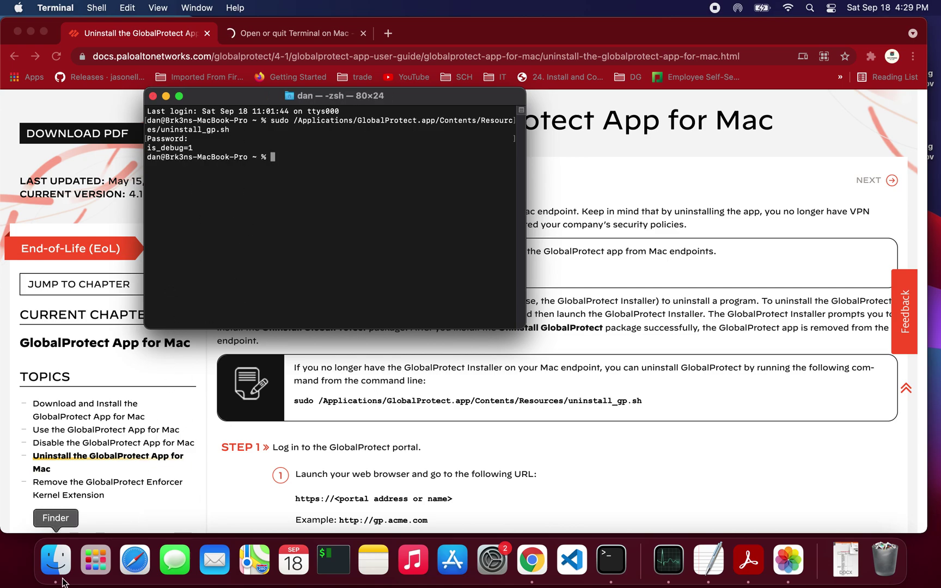
{"action": "left_click", "coordinate": [57, 562]}
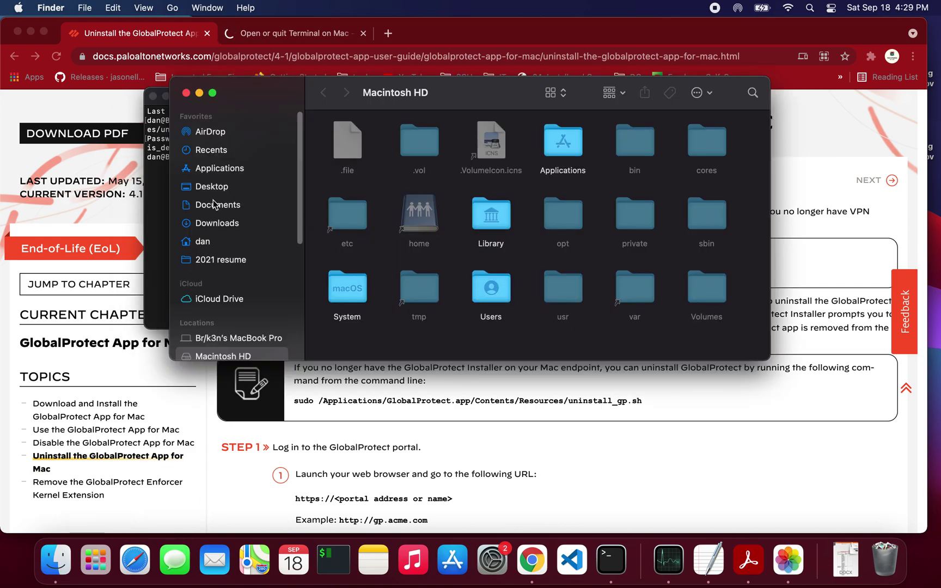
{"action": "left_click", "coordinate": [219, 169]}
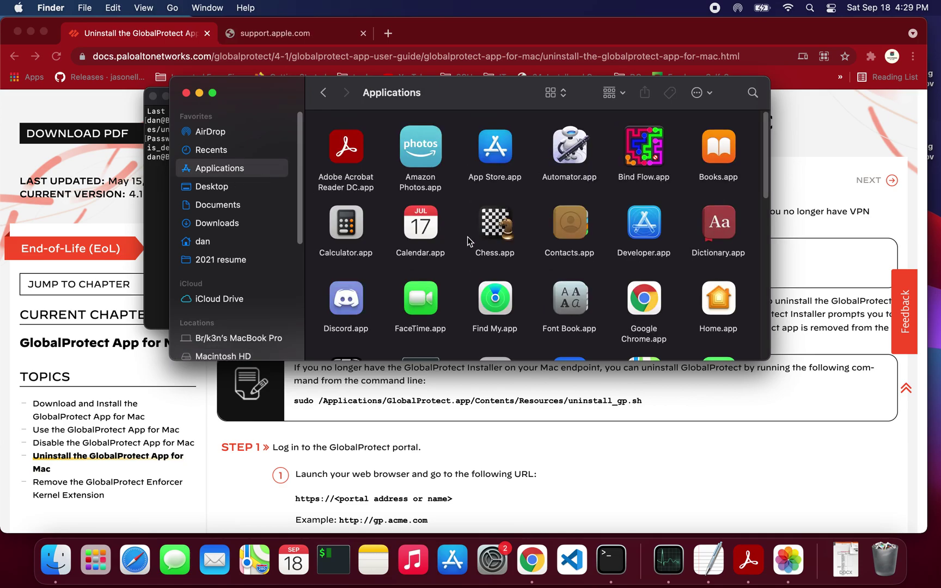
{"action": "scroll", "coordinate": [471, 243], "scroll_direction": "down", "scroll_amount": 10}
{"action": "scroll", "coordinate": [506, 257], "scroll_direction": "down", "scroll_amount": 8}
{"action": "scroll", "coordinate": [507, 258], "scroll_direction": "down", "scroll_amount": 5}
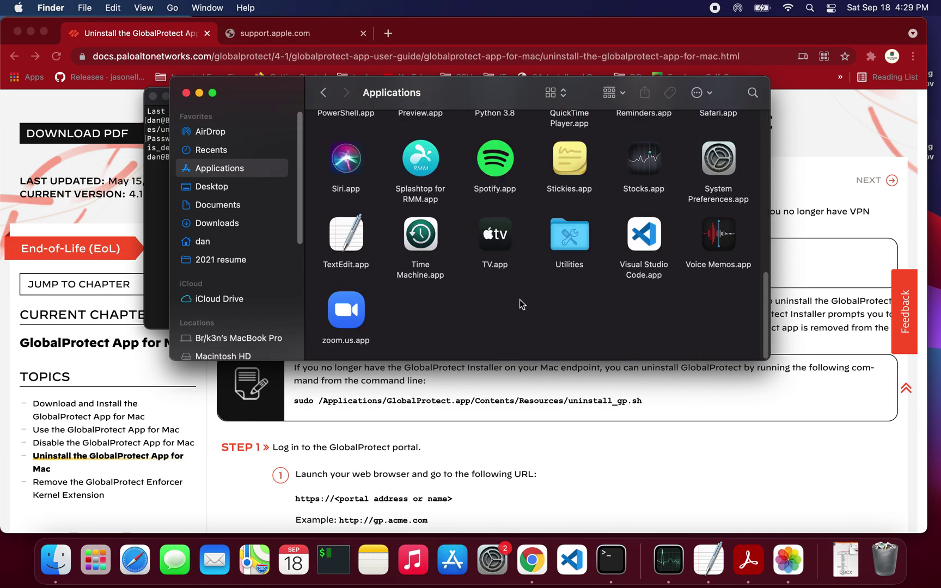
{"action": "left_click", "coordinate": [186, 93]}
{"action": "left_click", "coordinate": [390, 163]}
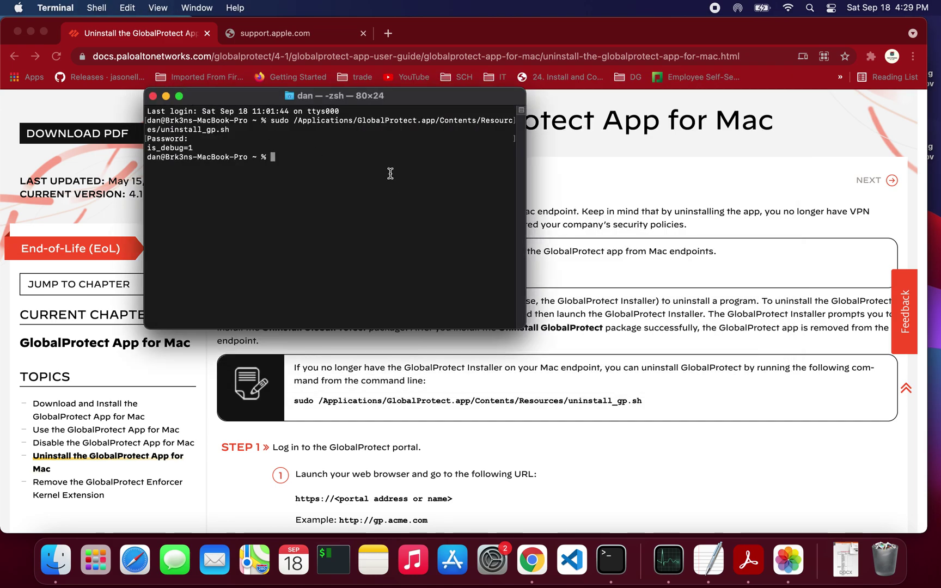